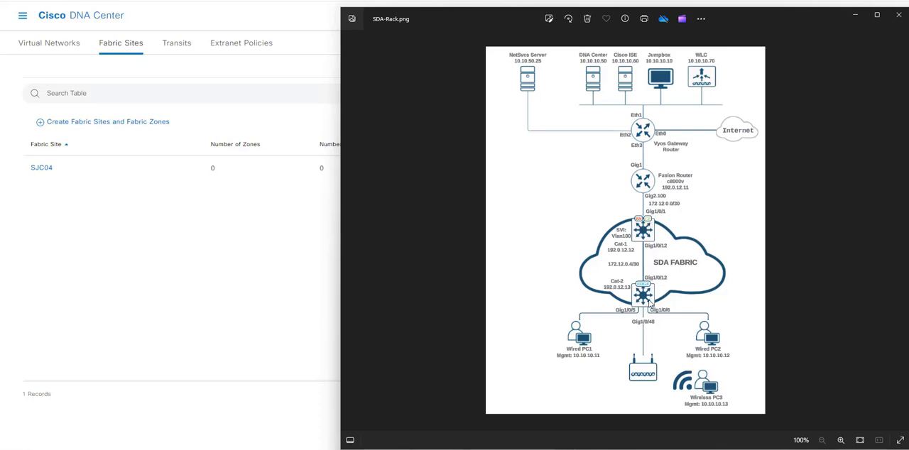
Open the SJC04 fabric site and expand the details of its warning and information alerts.
click(193, 267)
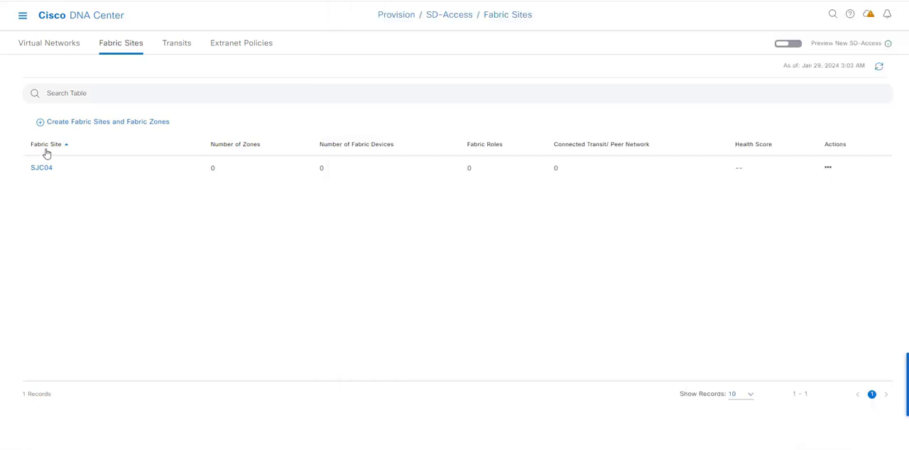
click(44, 168)
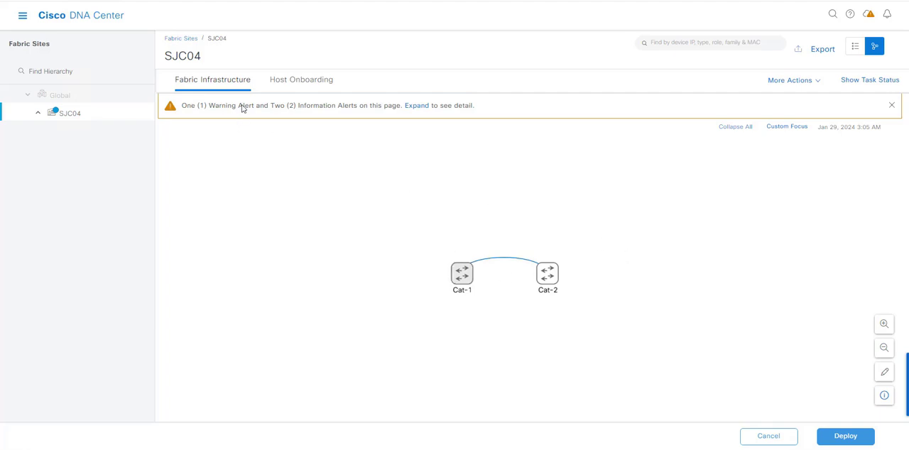
click(417, 110)
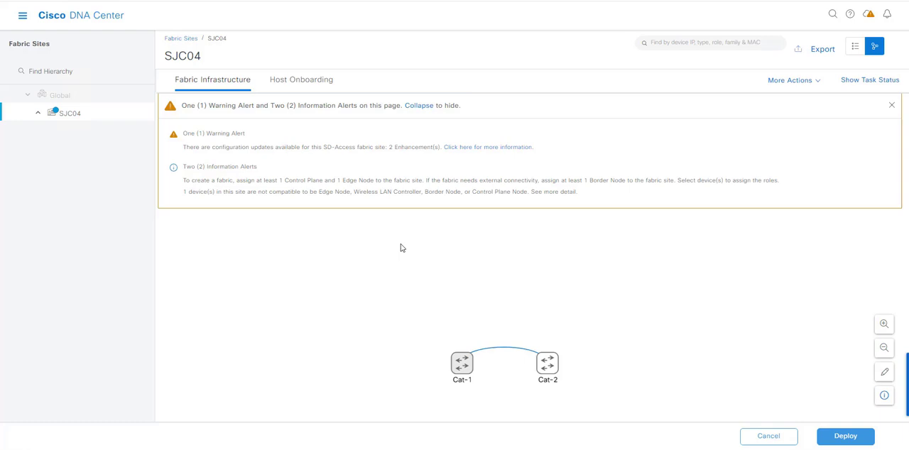
Configure Cat-1 as a border node with Layer-3 handoff enabled and local autonomous number 65534, checking the SDA-Rack.png diagram.
click(462, 365)
click(462, 365)
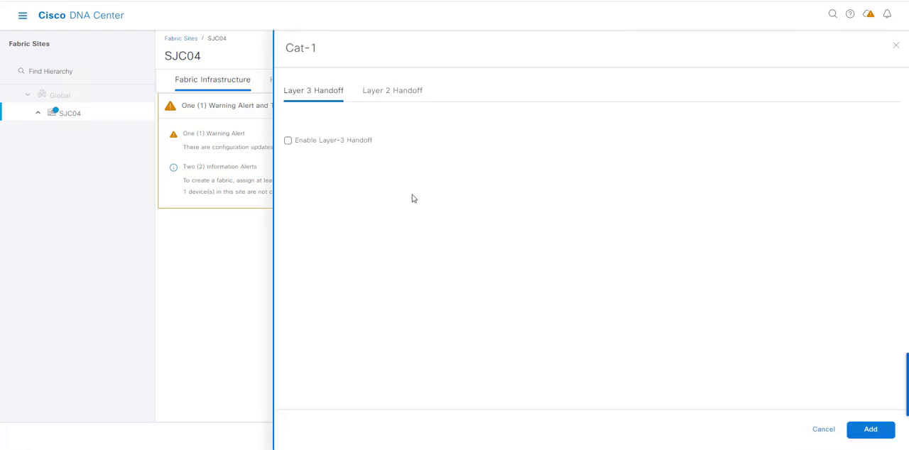
click(287, 141)
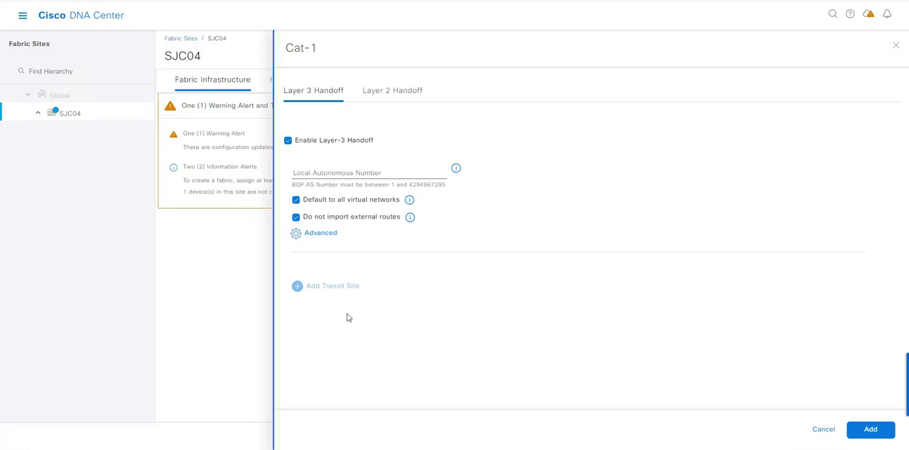
key(alt+Tab)
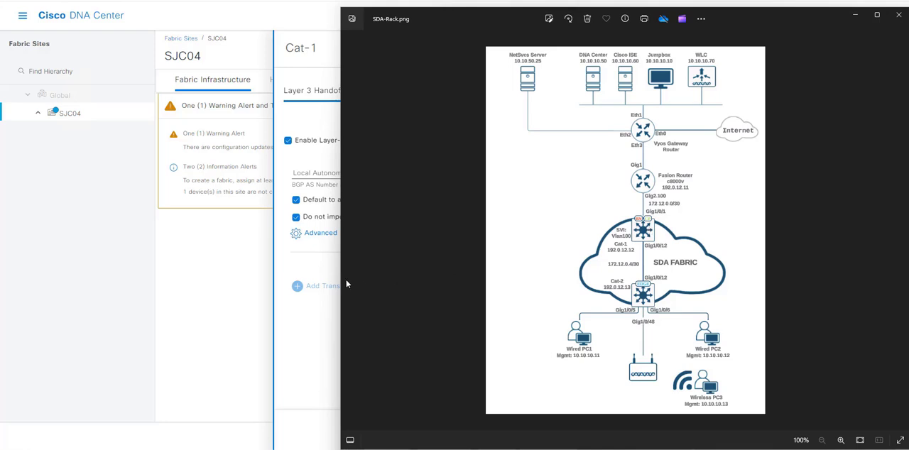
click(308, 320)
click(332, 176)
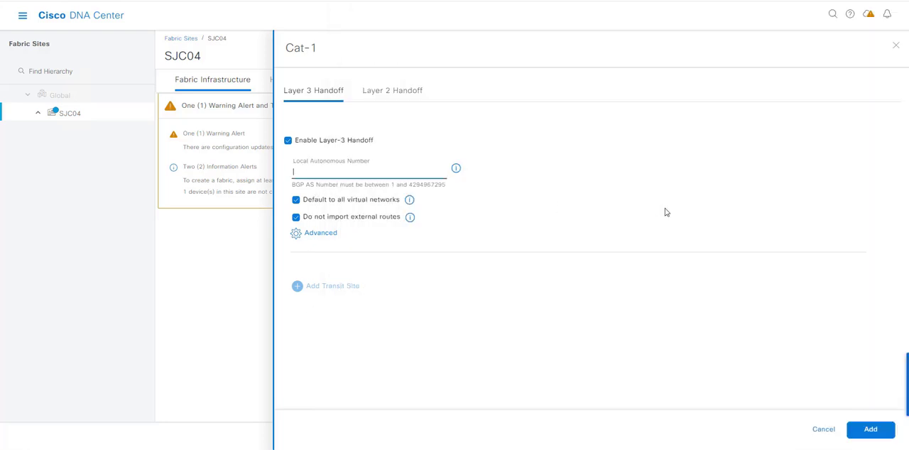
text(65534)
click(870, 429)
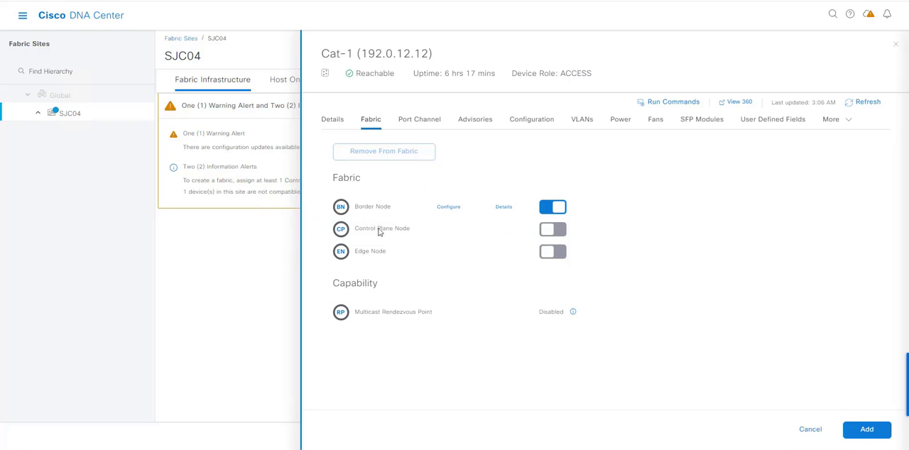
Make Cat-1 a control plane node using LISP/BGP, add it to the fabric, and deploy the change now.
click(554, 229)
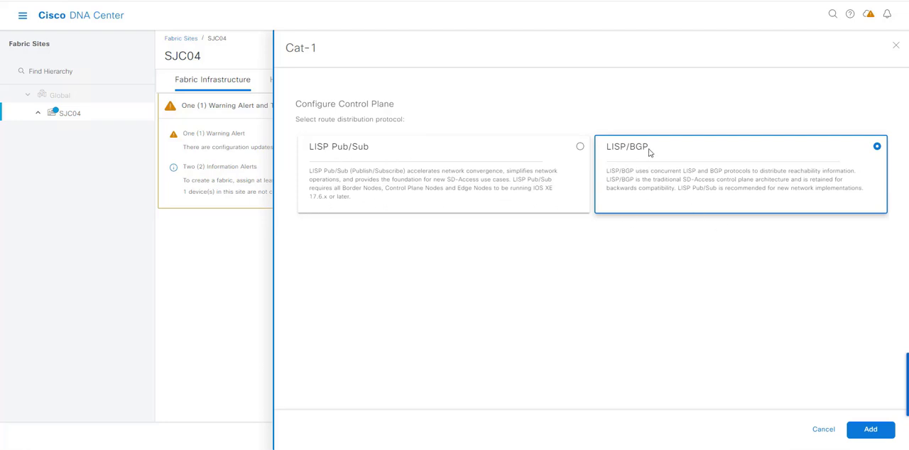
click(871, 430)
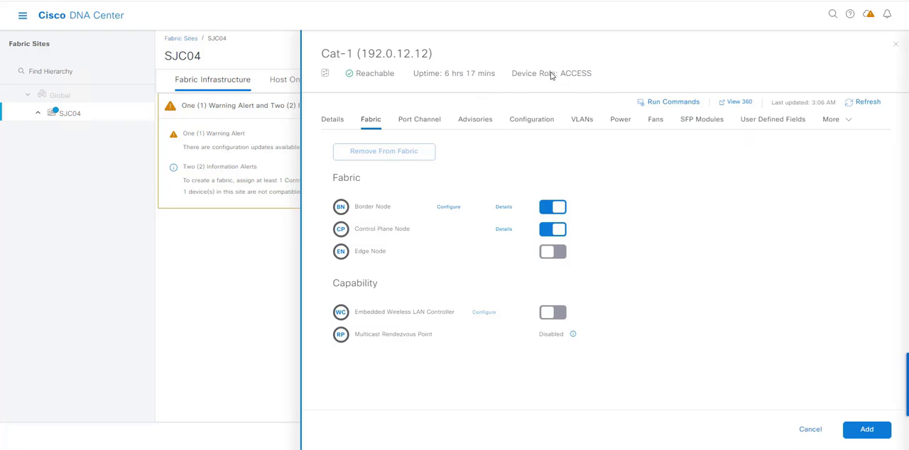
click(848, 429)
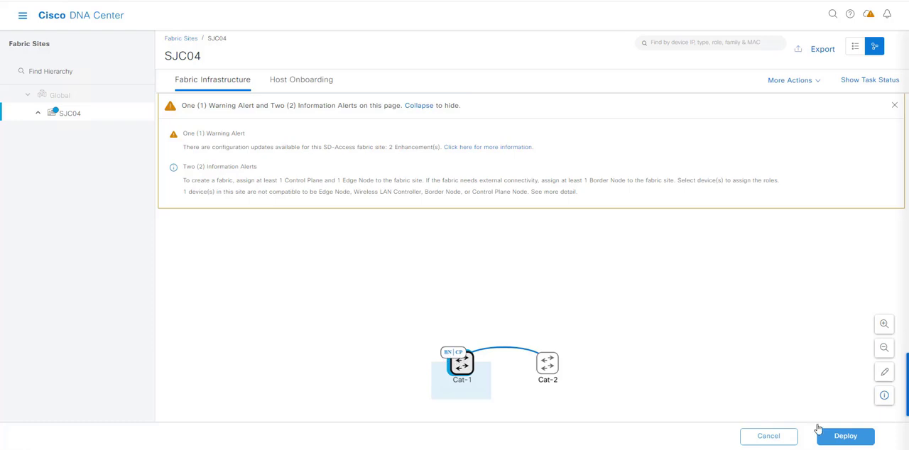
click(841, 436)
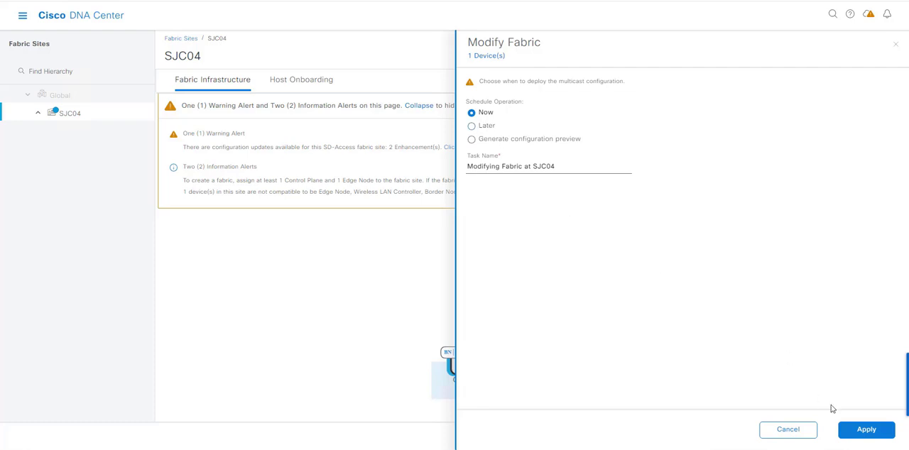
click(867, 430)
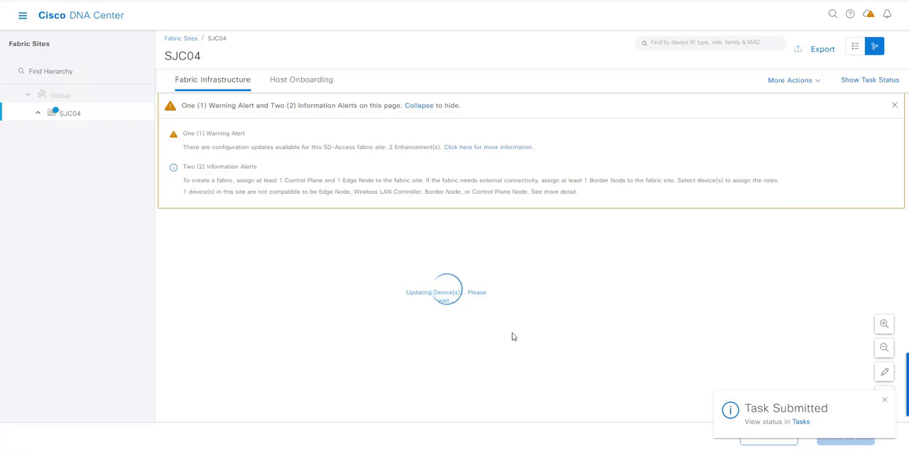
Switch to SecureCRT, check the Cat-1 console for provisioning activity, and return to the SJC04 fabric topology in Cisco DNA Center.
key(alt+Tab)
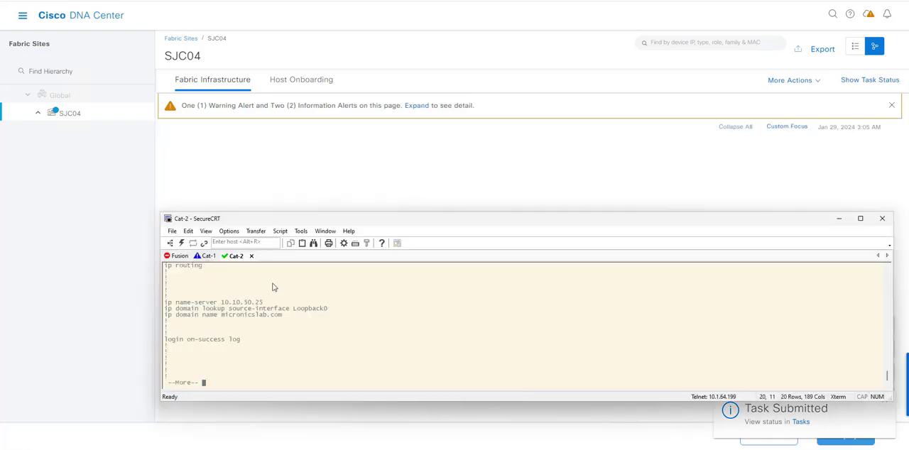
click(208, 256)
key(Return)
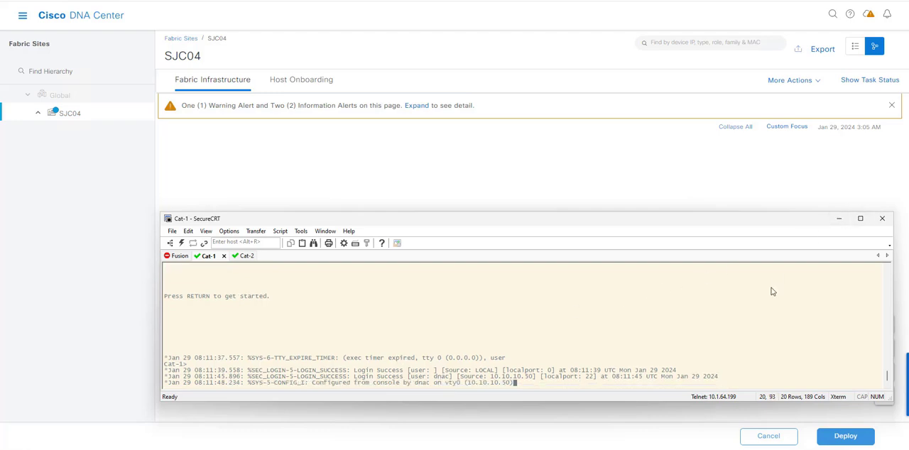
click(838, 219)
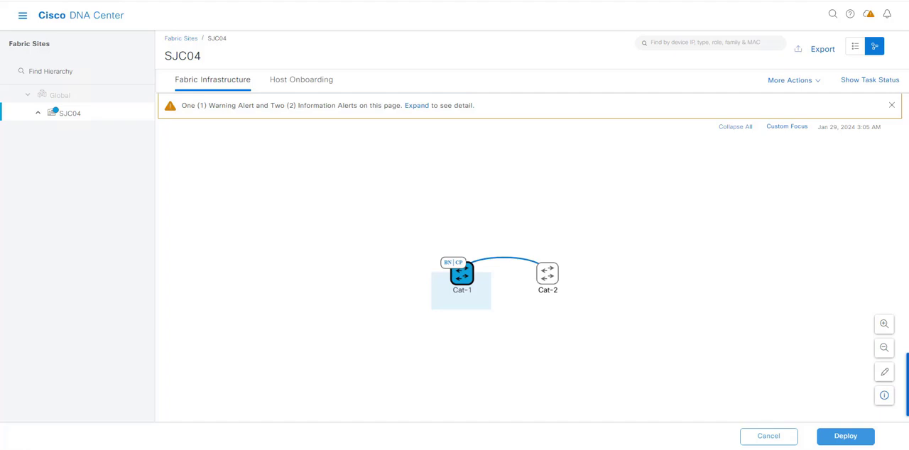
click(702, 382)
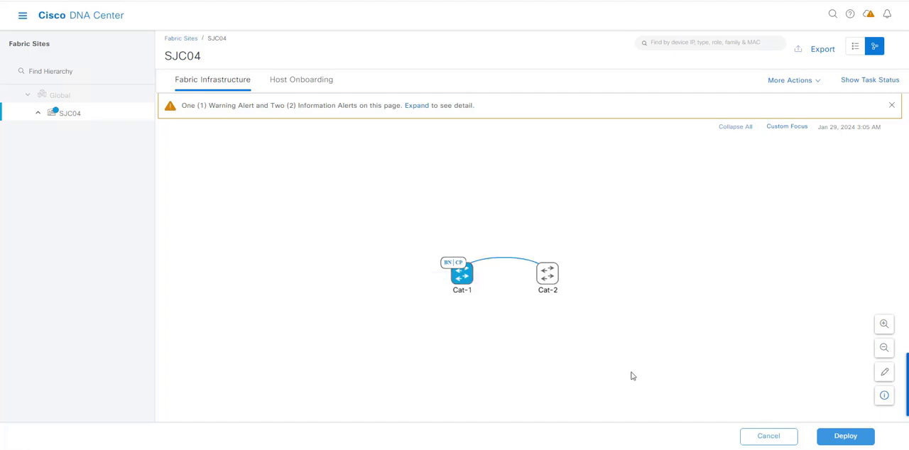
In the SecureCRT Cat-1 session, display the complete LISP configuration with "sh run | sec lisp".
key(alt+Tab)
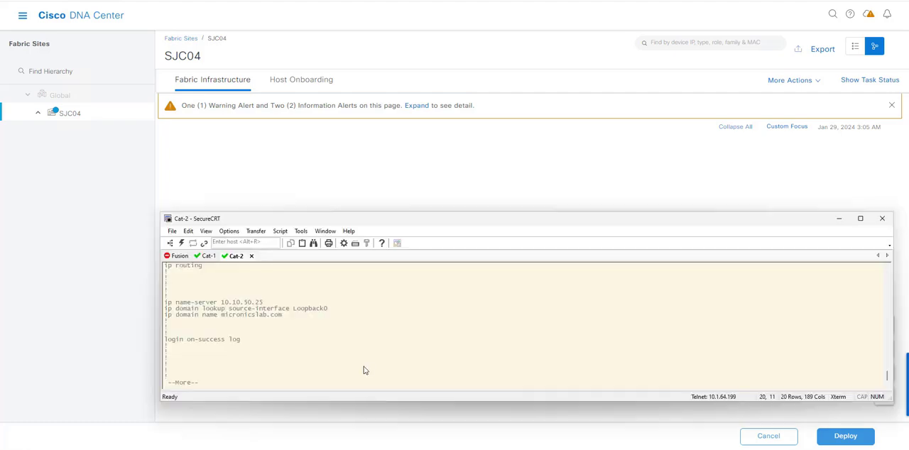
key(ctrl+Tab)
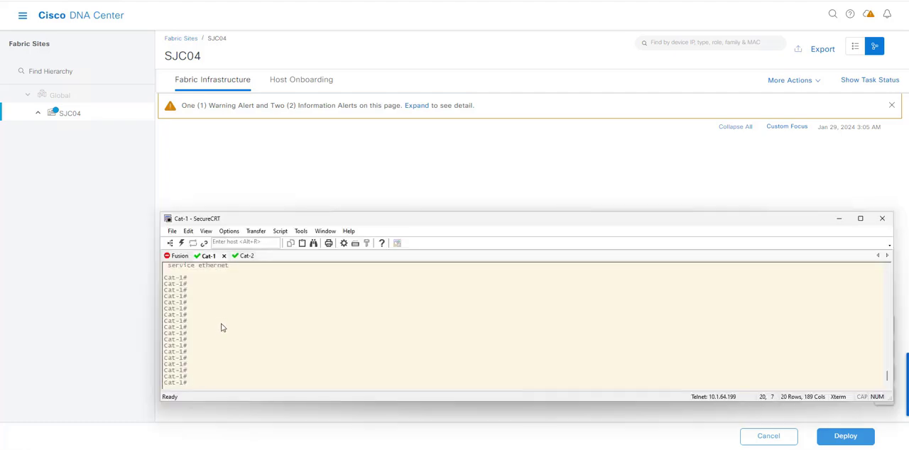
text(sh run | sec lisp)
key(Return)
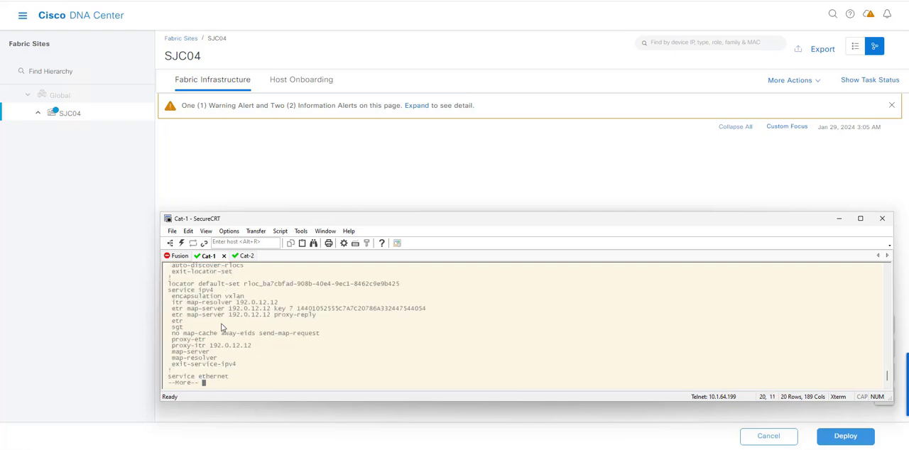
key(space)
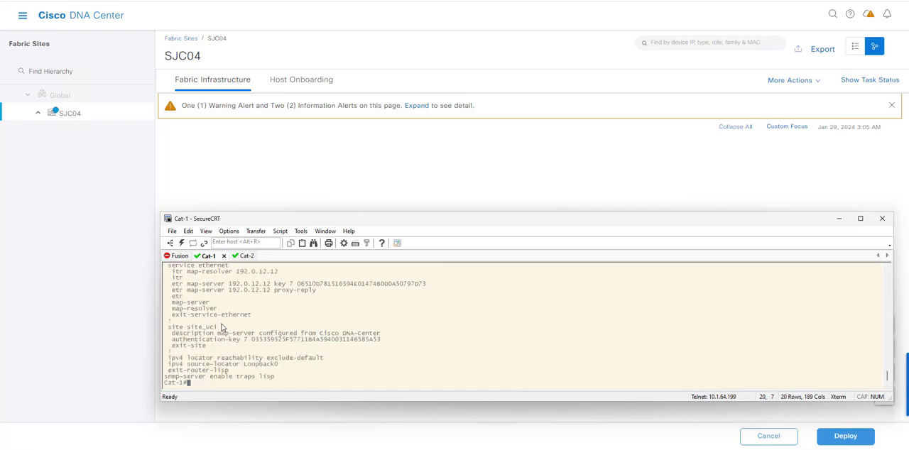
Display Cat-1's BGP configuration with "sh run | sec bgp", then return to Cisco DNA Center.
text(sh run | sec bgp)
key(Return)
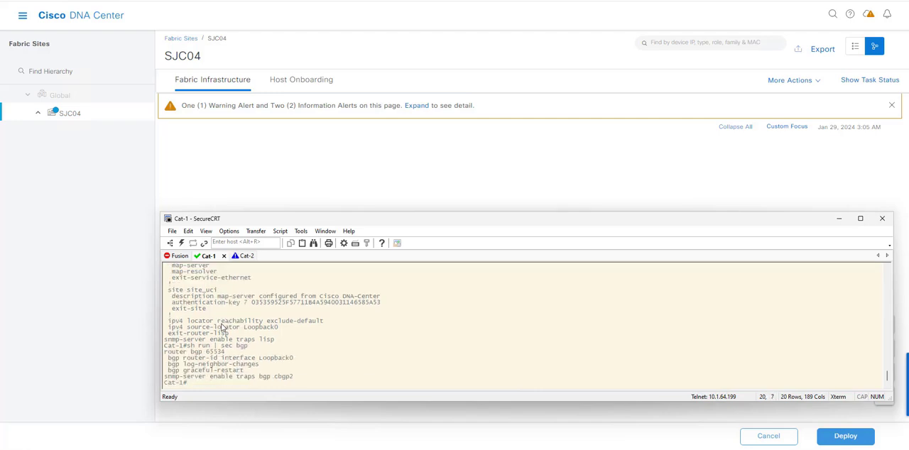
click(836, 219)
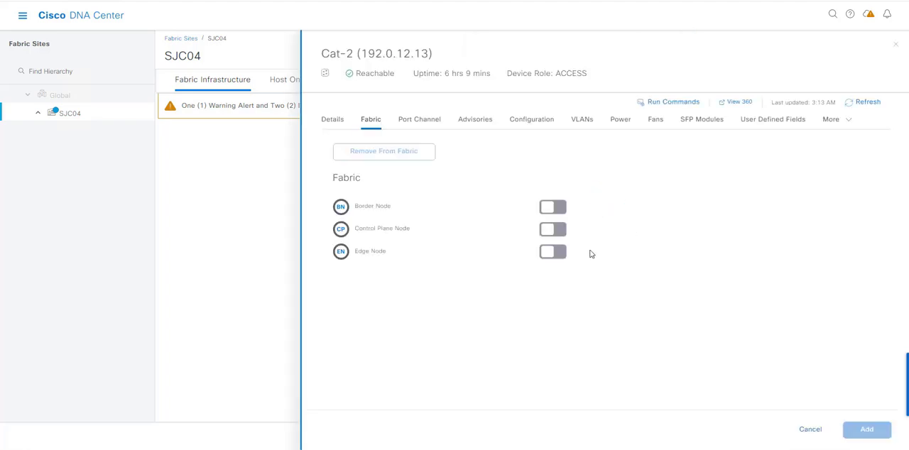
Check Cat-2's role in the SDA-Rack.png diagram, then enable Edge Node on Cat-2 and add it to the fabric.
key(alt+Tab)
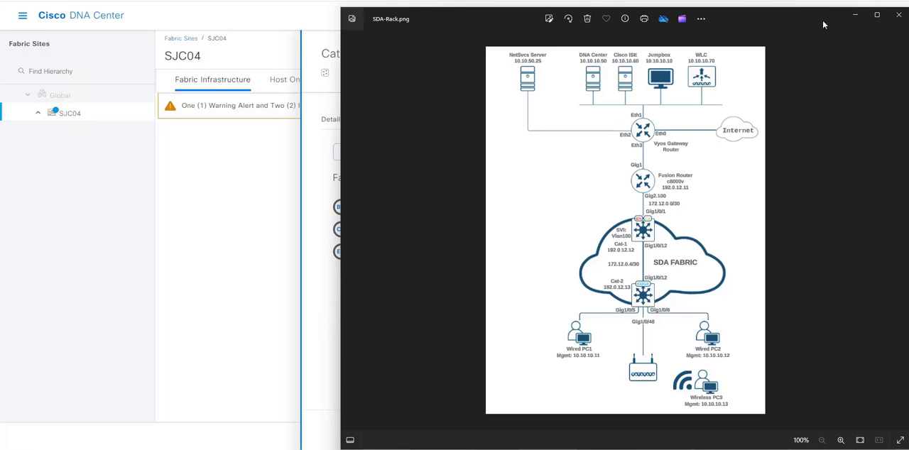
click(854, 16)
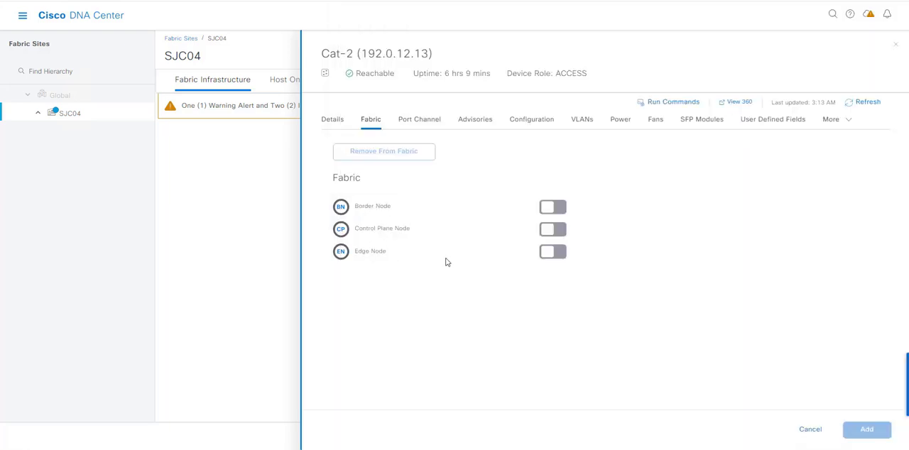
click(558, 253)
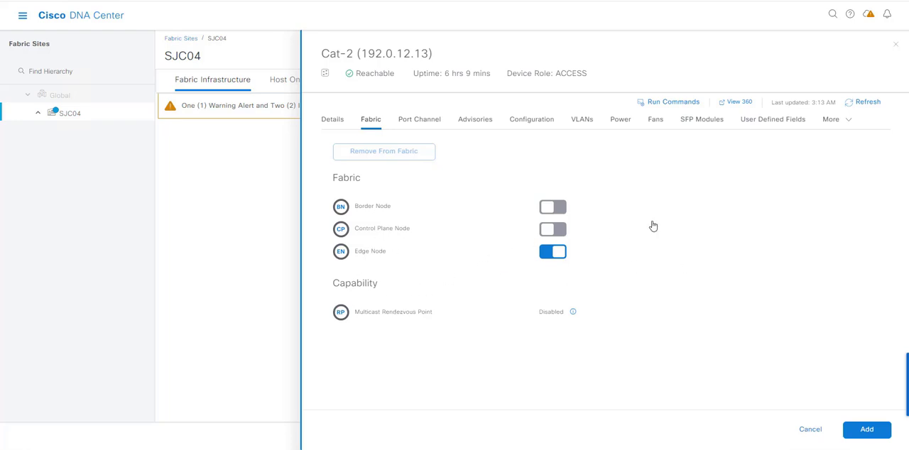
click(865, 429)
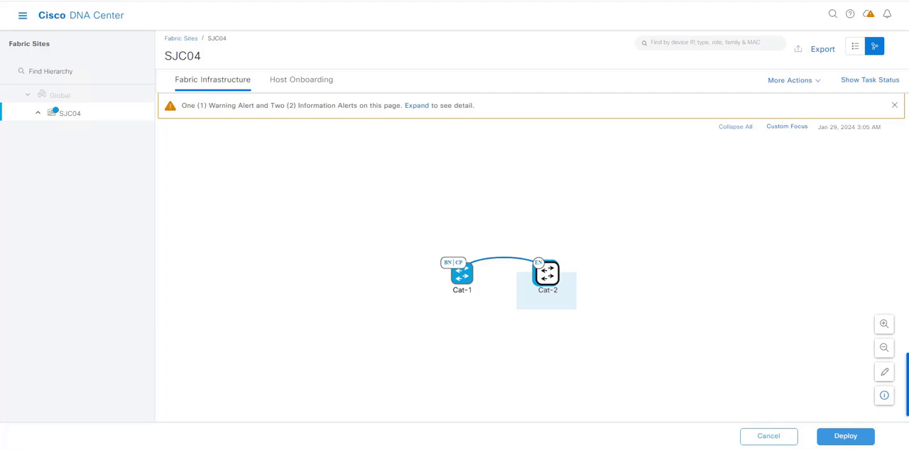
Check the Cat-2 console session in SecureCRT and return to the fabric topology in Cisco DNA Center.
key(alt+Tab)
click(239, 257)
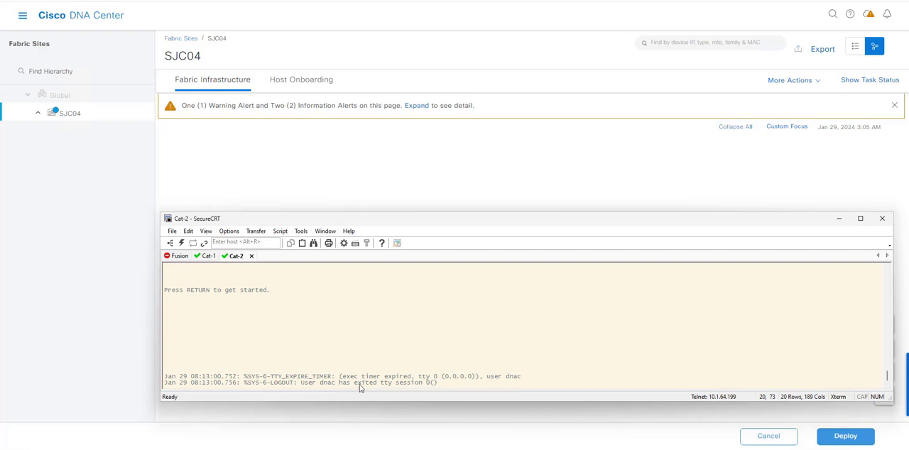
click(415, 195)
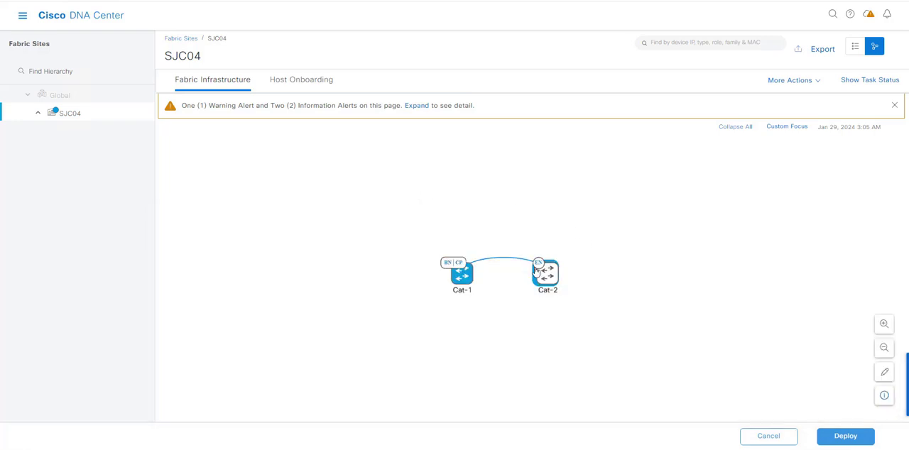